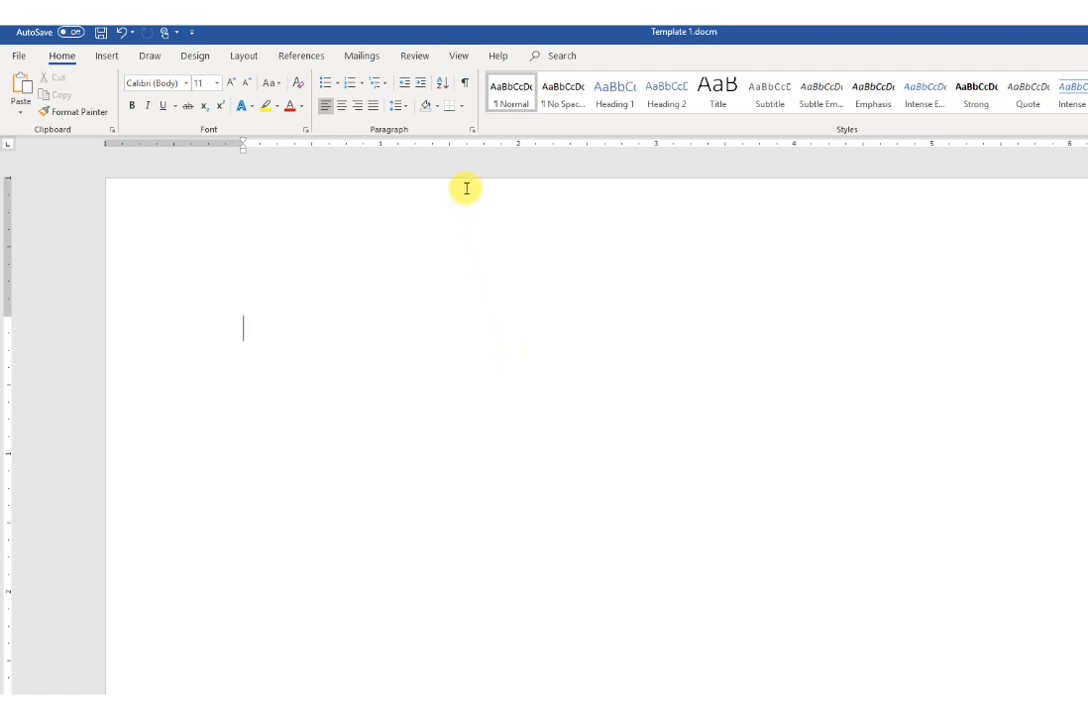
Step: Set up a new macro recording named Matrix, stored in Template 1.docm (document)
click(458, 57)
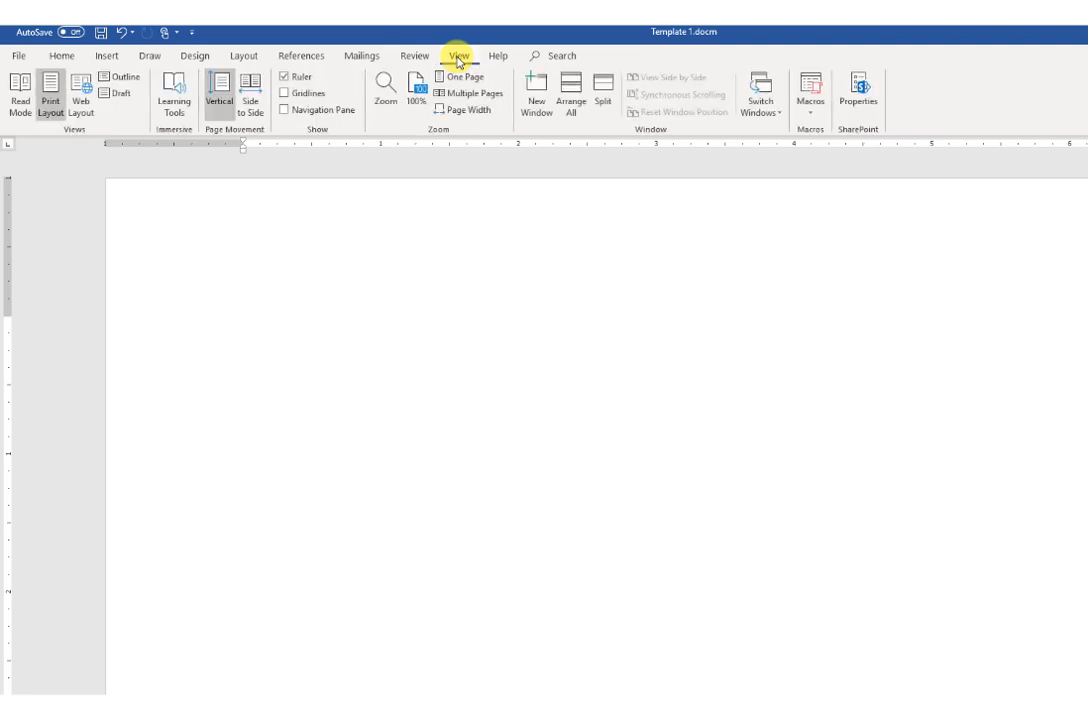
click(808, 108)
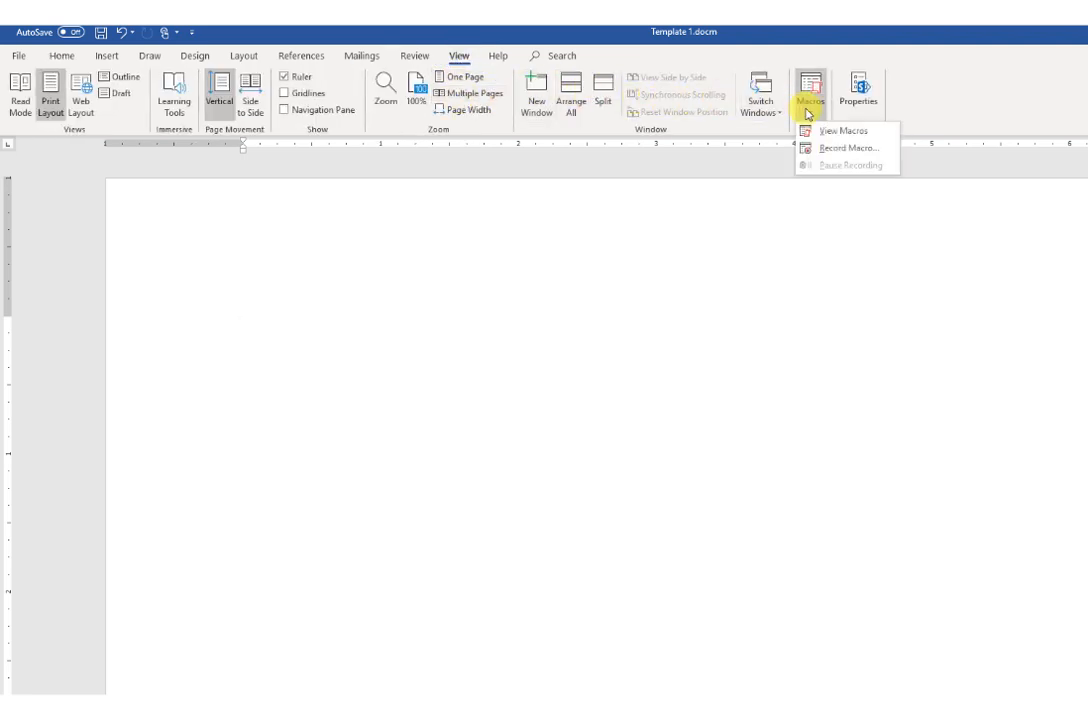
click(828, 151)
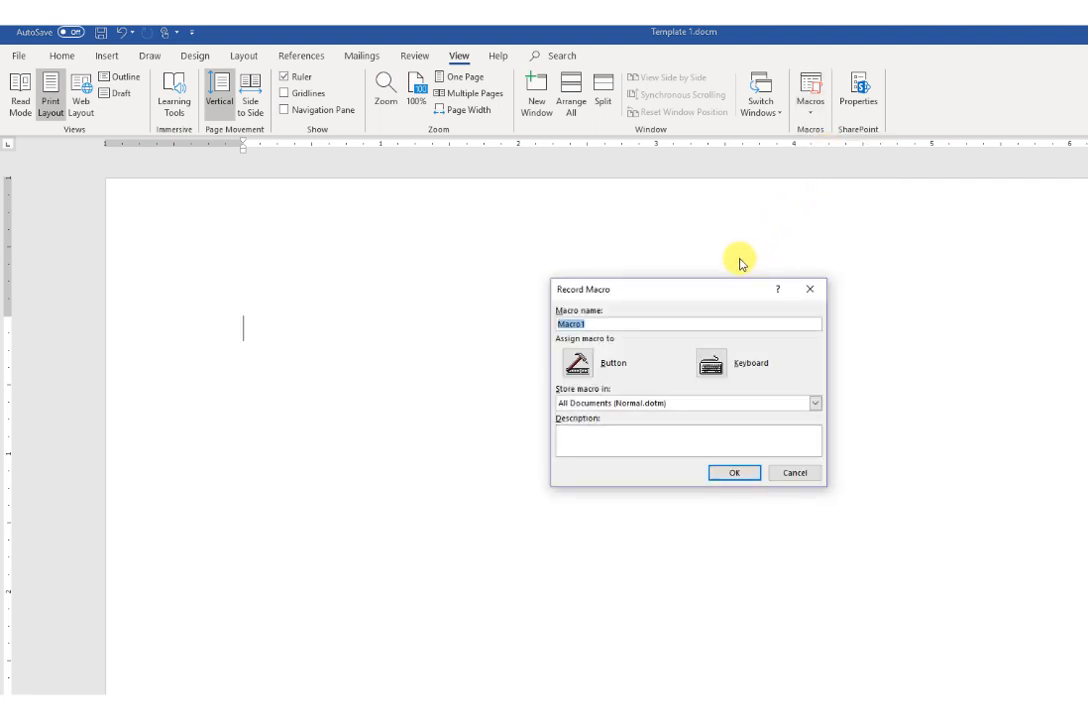
click(682, 321)
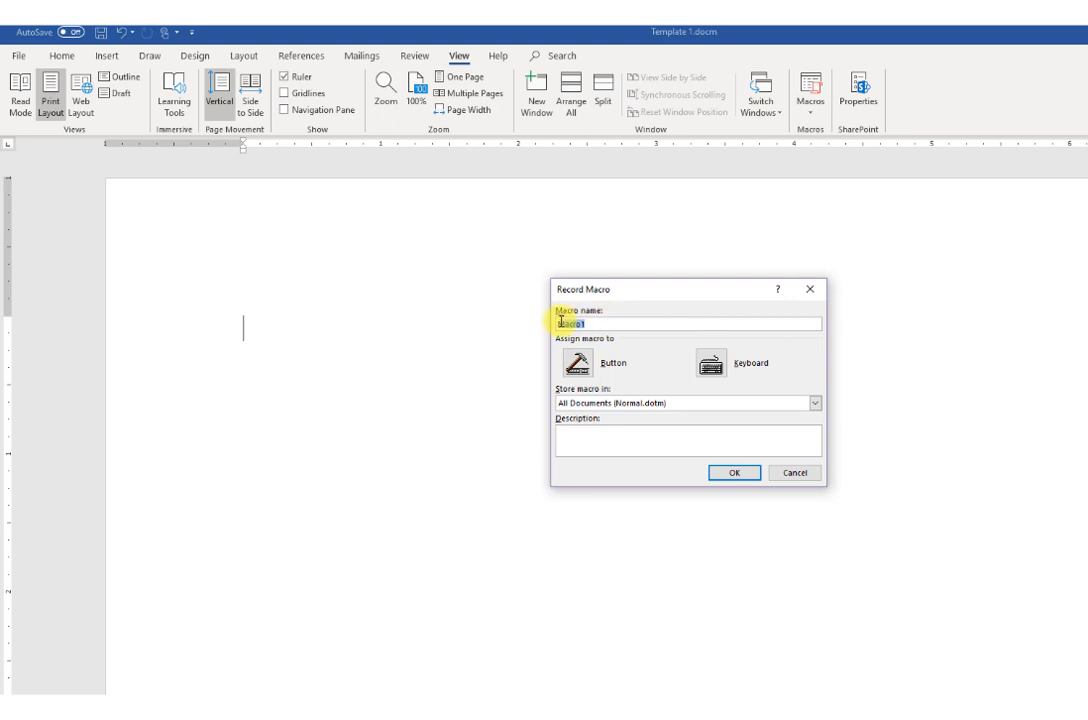
drag(560, 323, 693, 326)
text(Matrix)
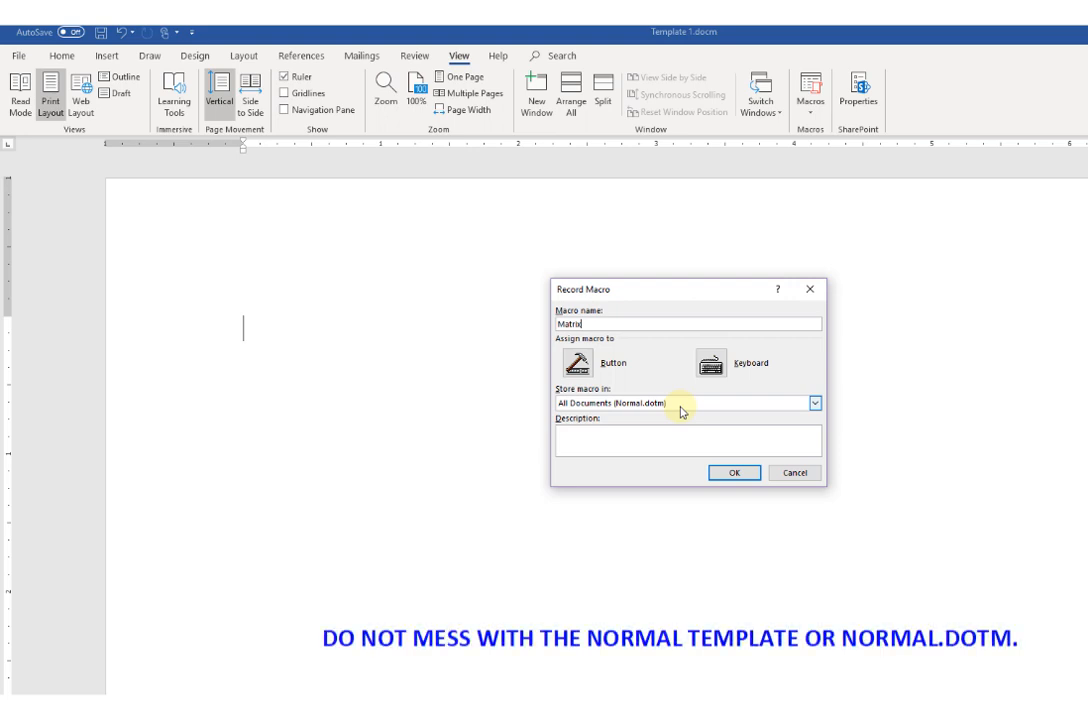
click(815, 404)
click(815, 405)
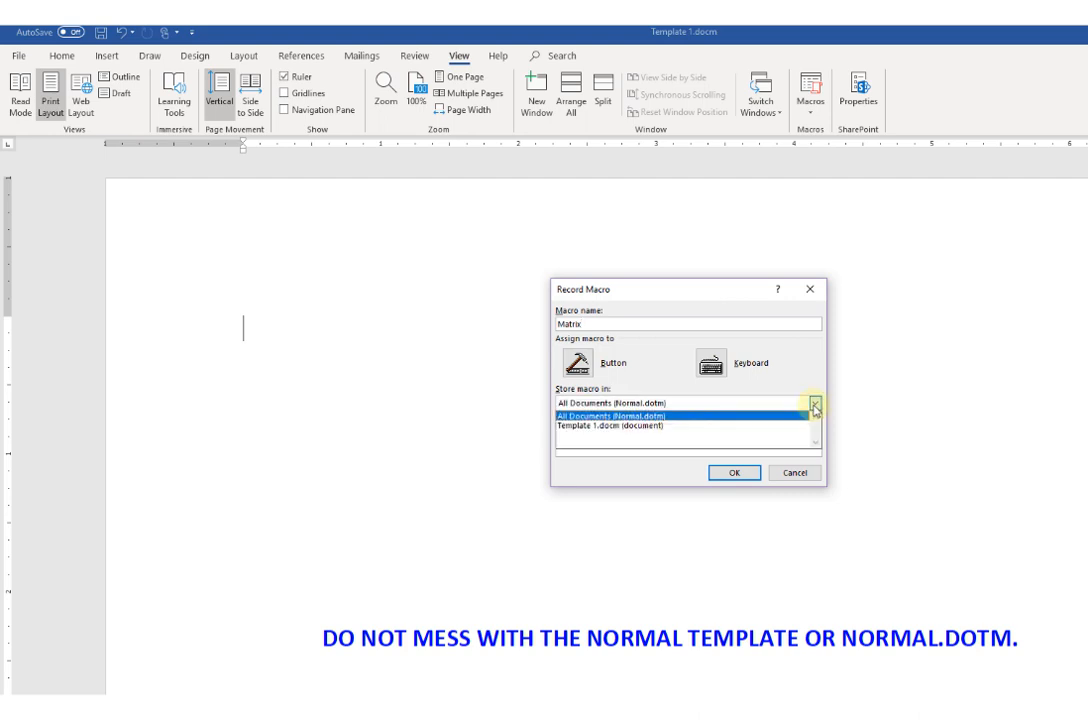
click(724, 426)
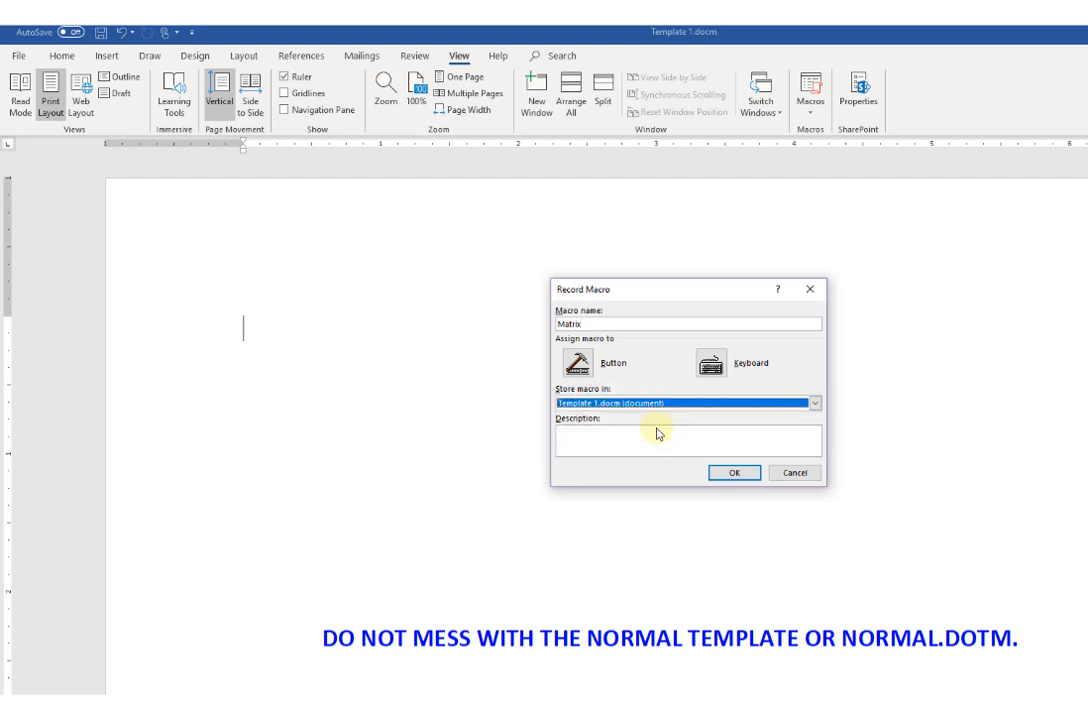
Step: Assign the shortcut Ctrl+Shift+M to the Matrix macro, save it in Template 1.docm, and start recording
click(711, 366)
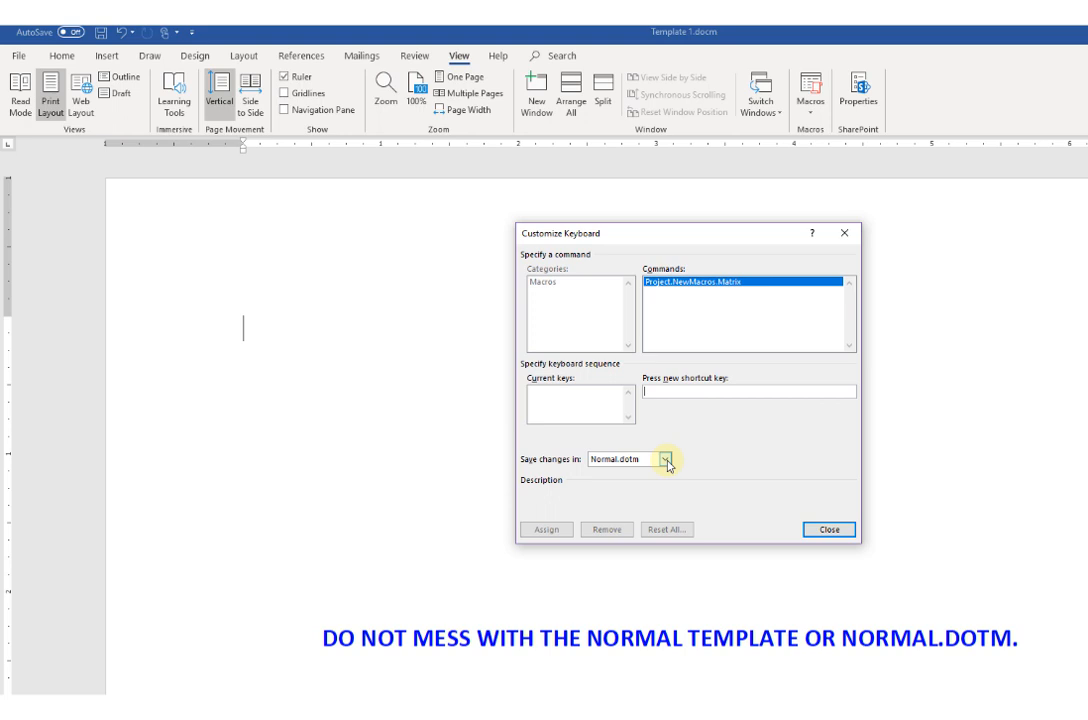
click(665, 460)
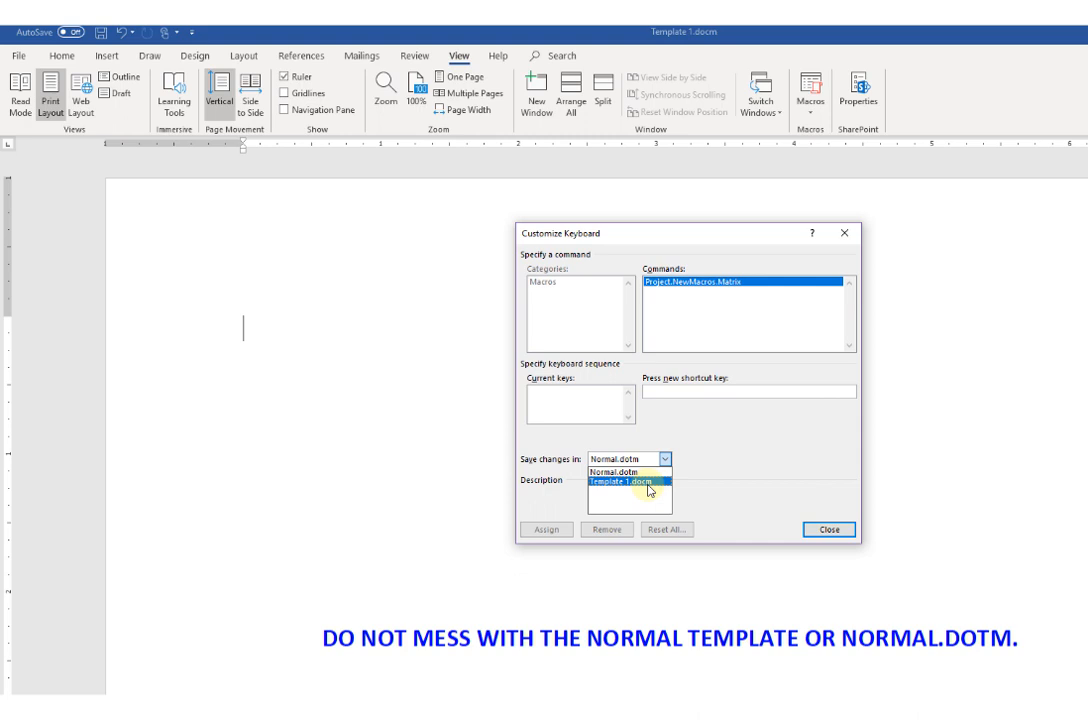
click(650, 482)
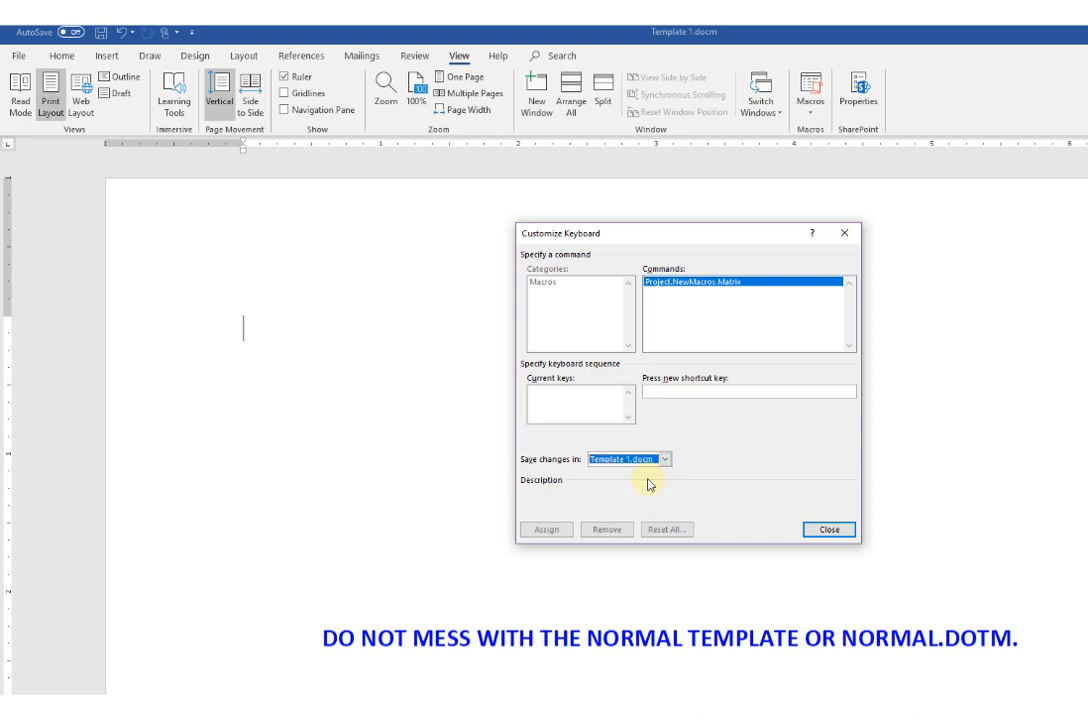
click(706, 393)
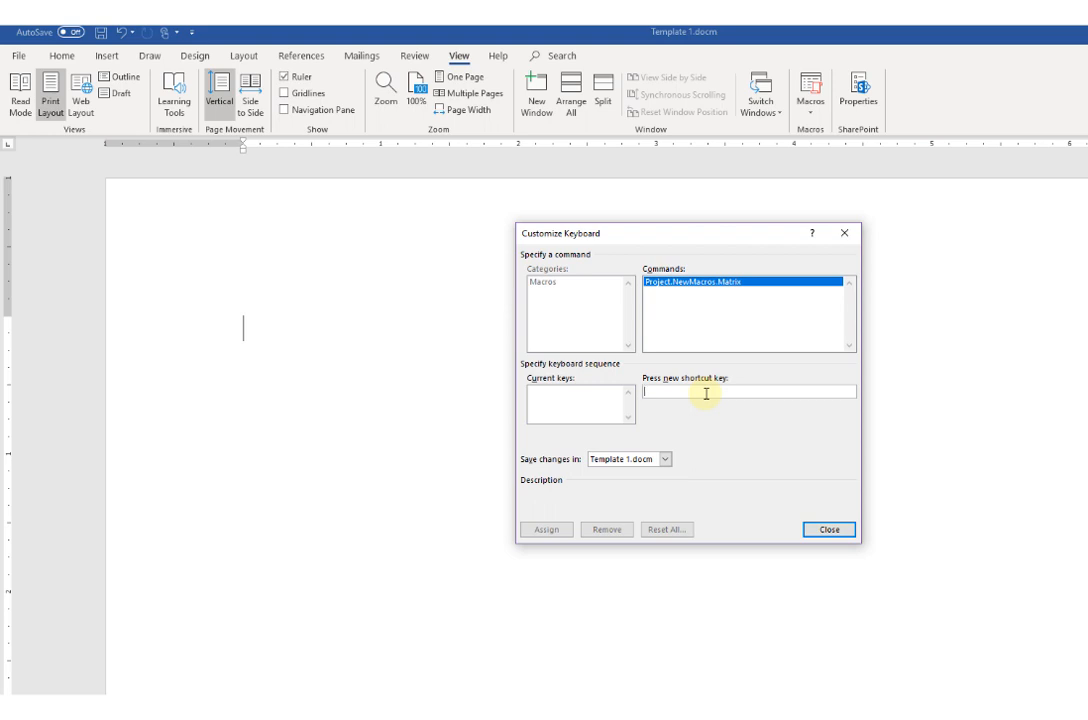
key(ctrl+shift+m)
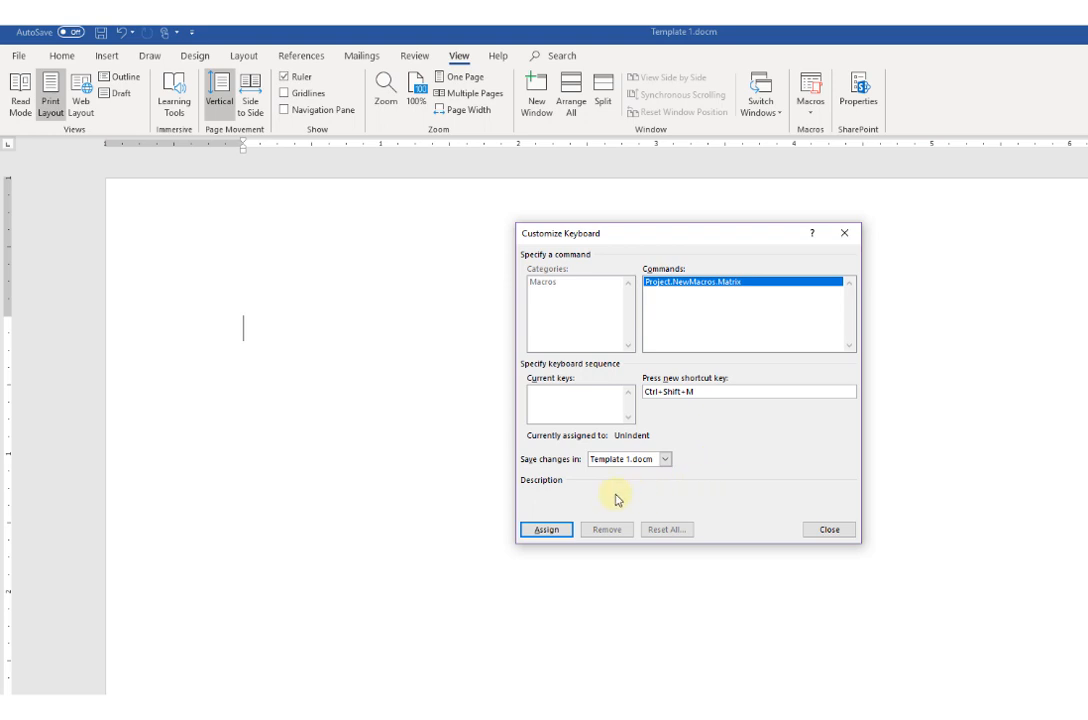
click(551, 527)
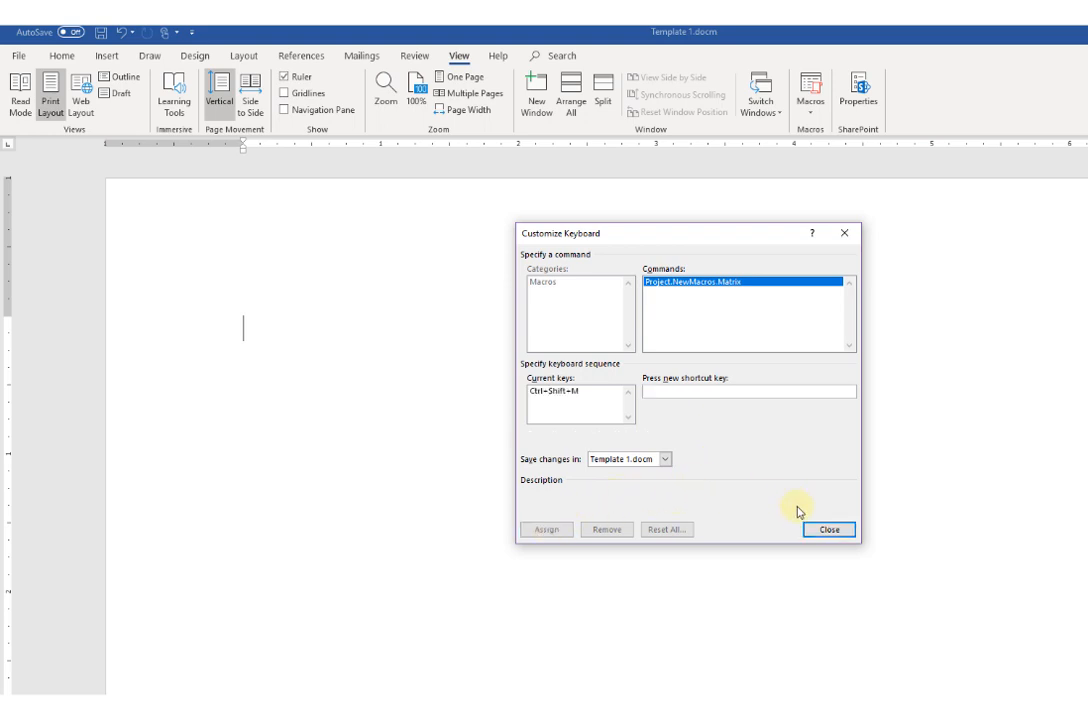
click(820, 530)
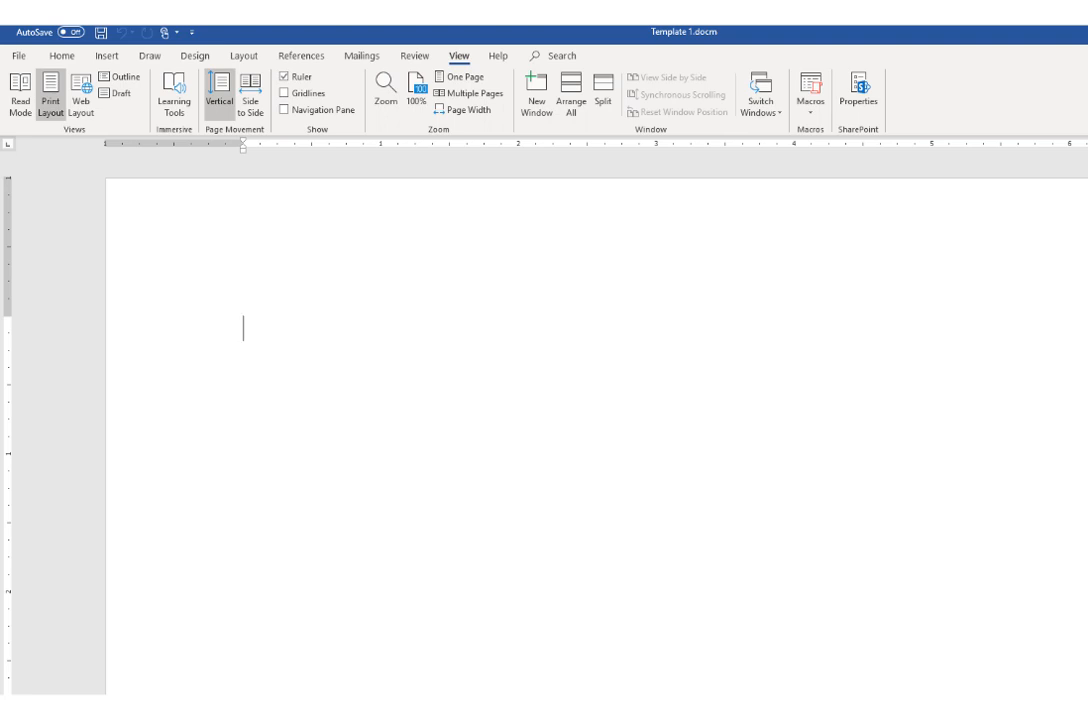
Step: Insert an empty field containing eq \b\bc\[() and remove the trailing space before its closing brace
key(ctrl+F9)
text(eq \)
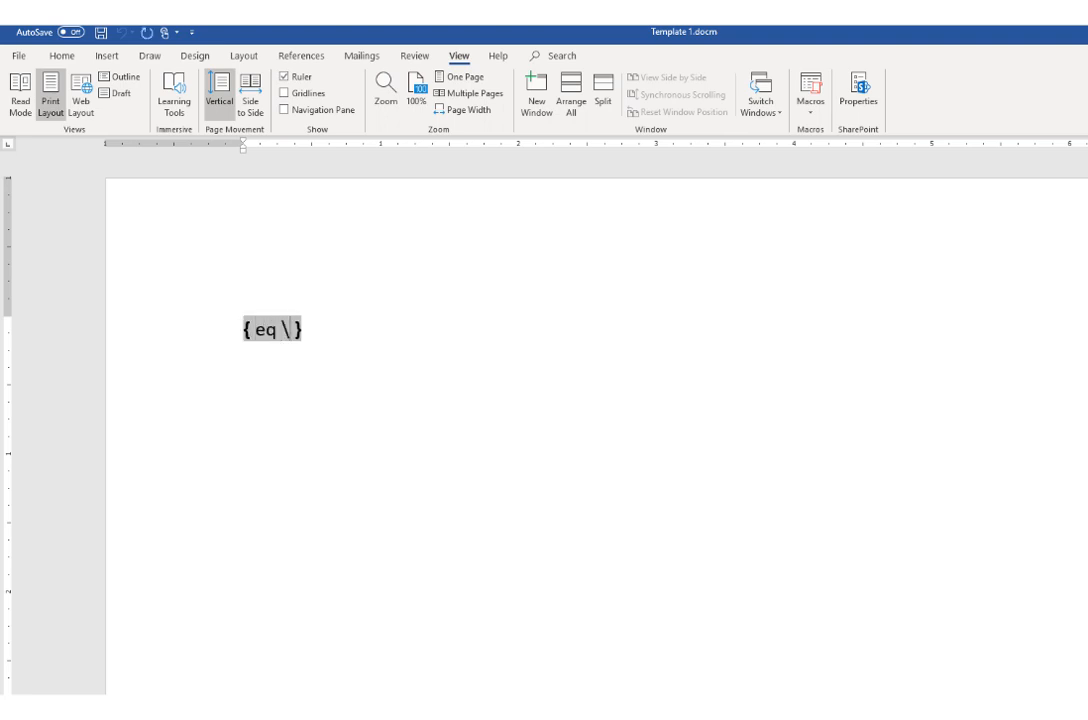
text(b\bc)
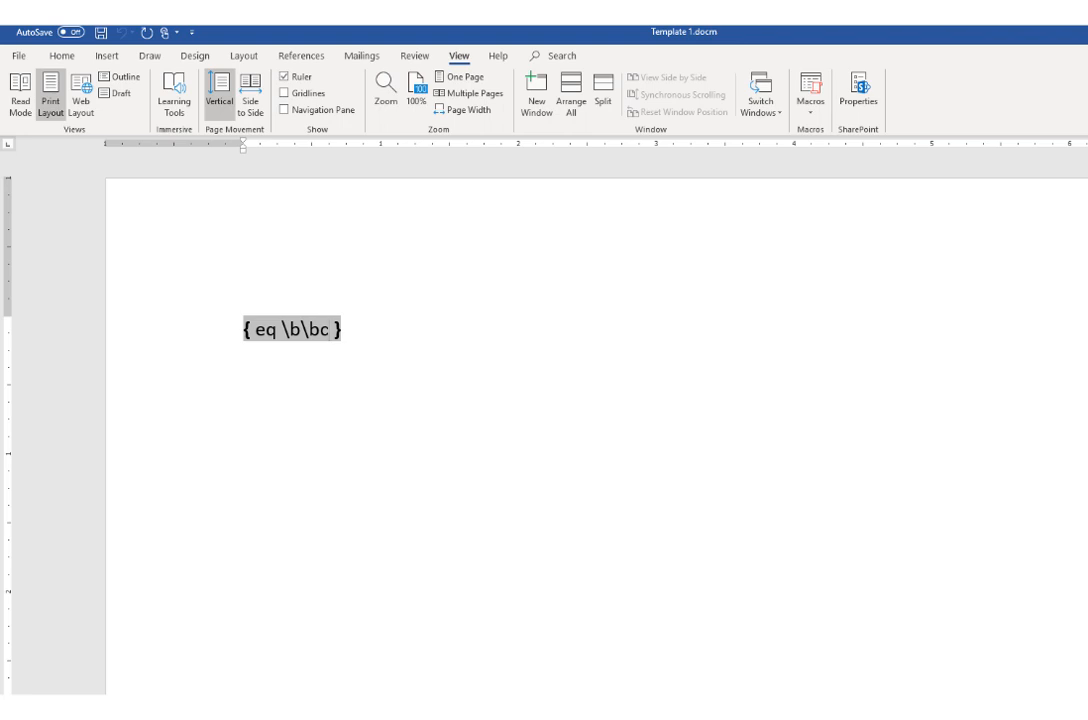
text(\[)
text(())
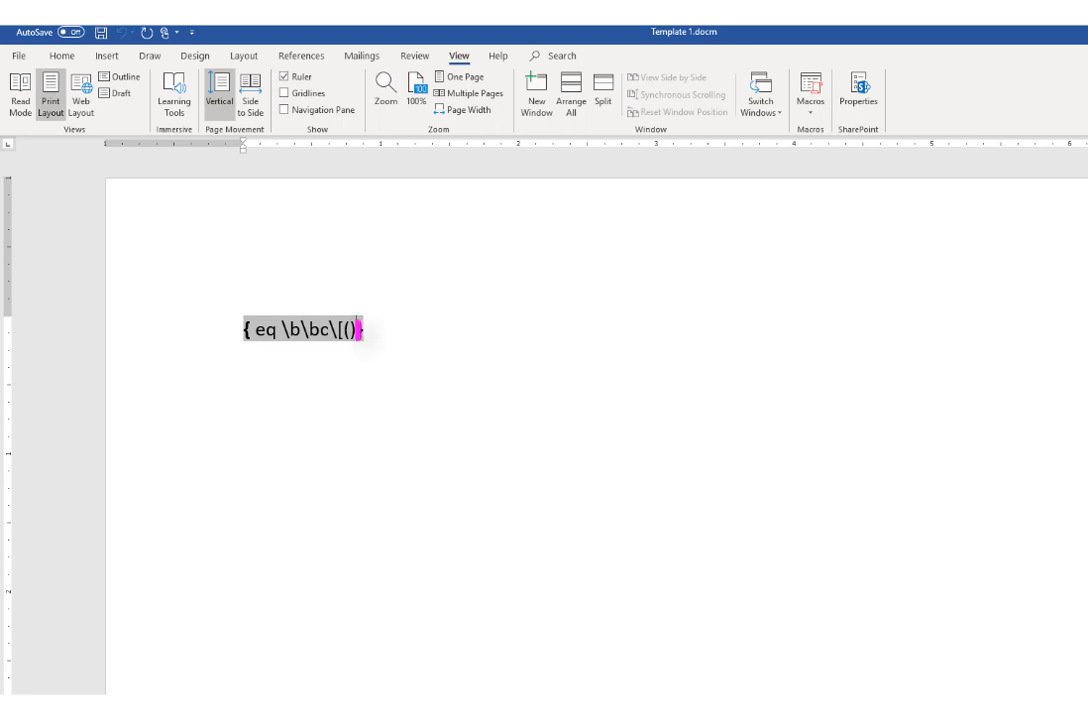
key(Delete)
Step: Nest a second field inside the parentheses and enter eq \a\ac in it
key(Left)
key(ctrl+F9)
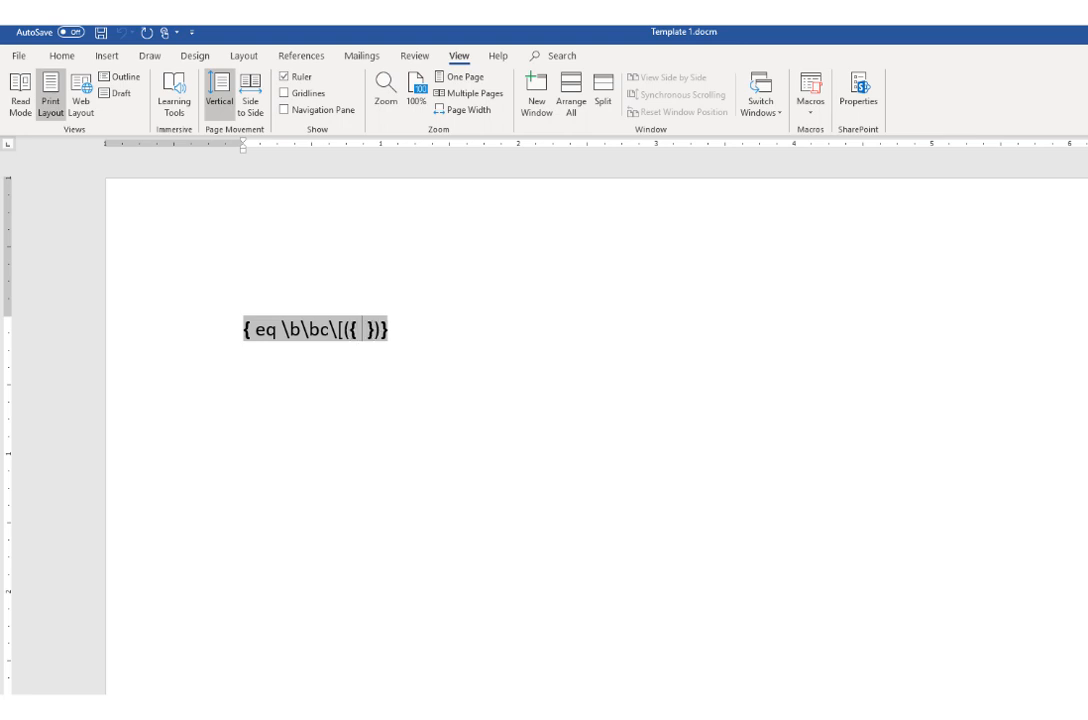
text(eq)
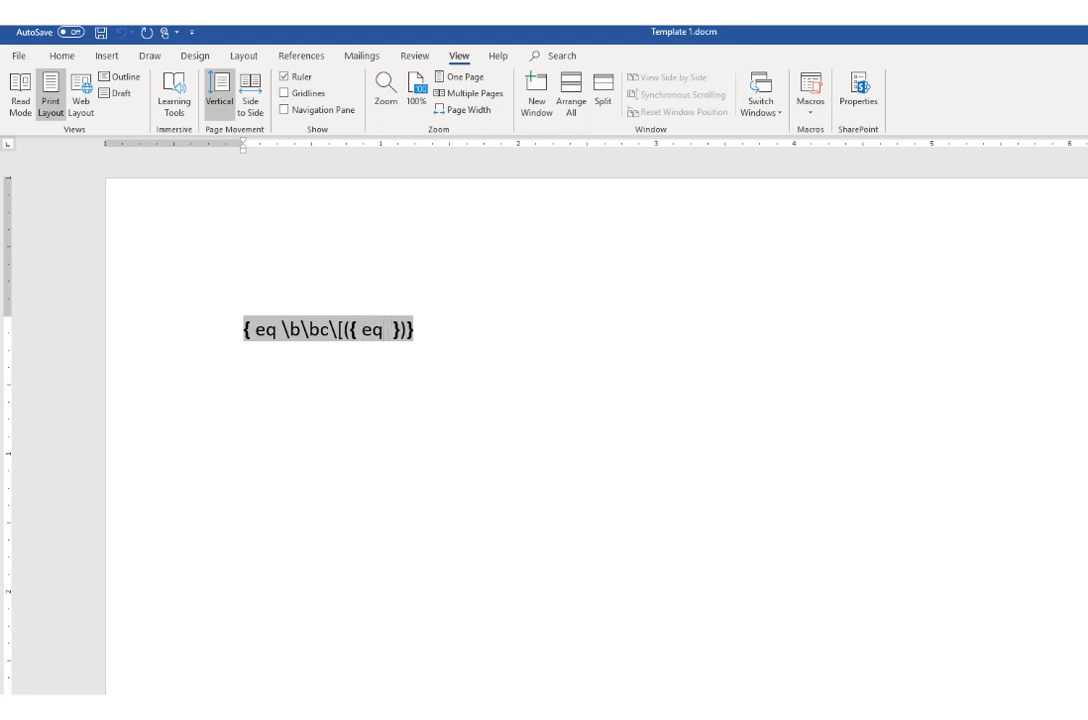
text( \a)
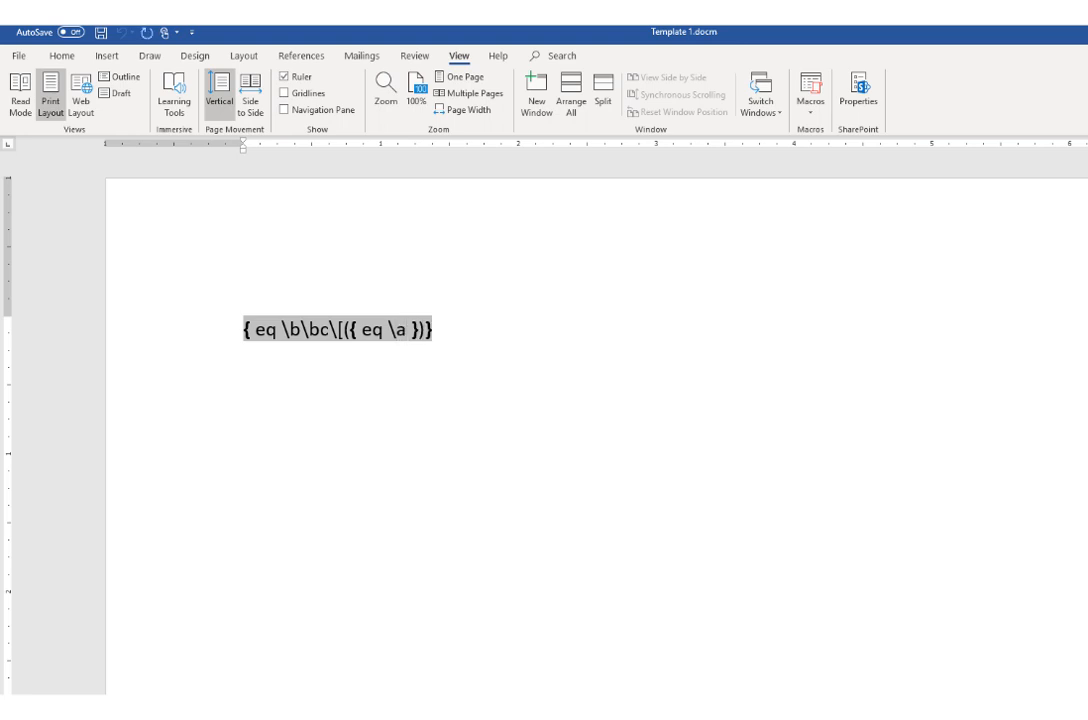
text(\)
text(ac)
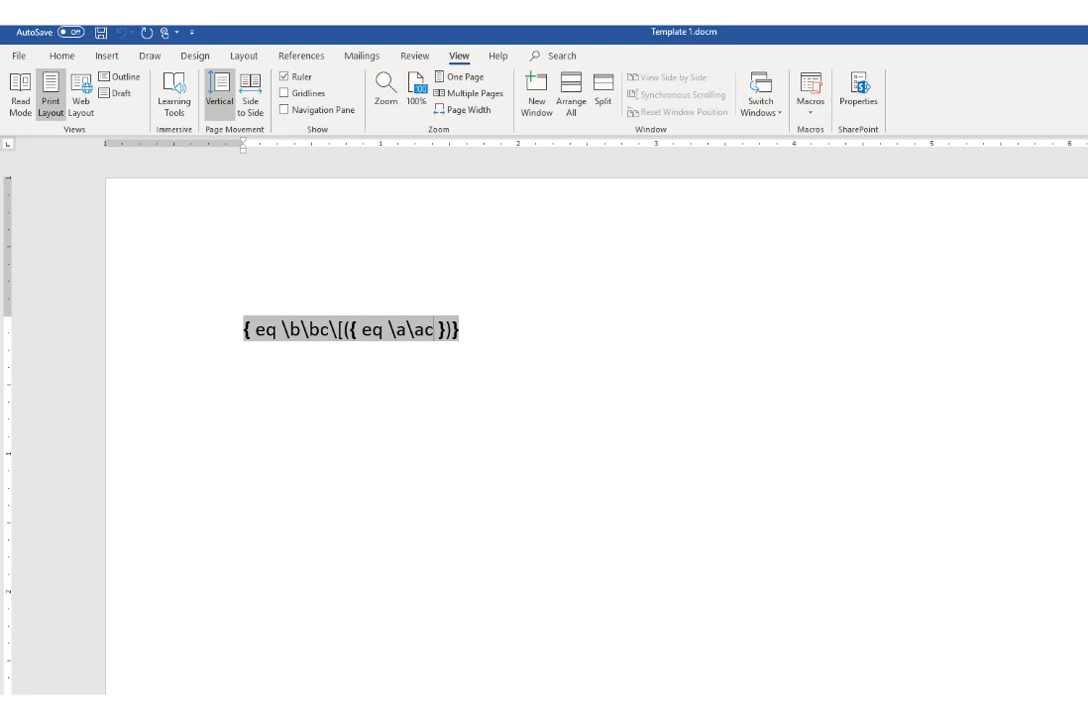
text(\)
Step: Extend the inner field code with \hs5\vs2() and remove the trailing space before its closing brace
text(hs)
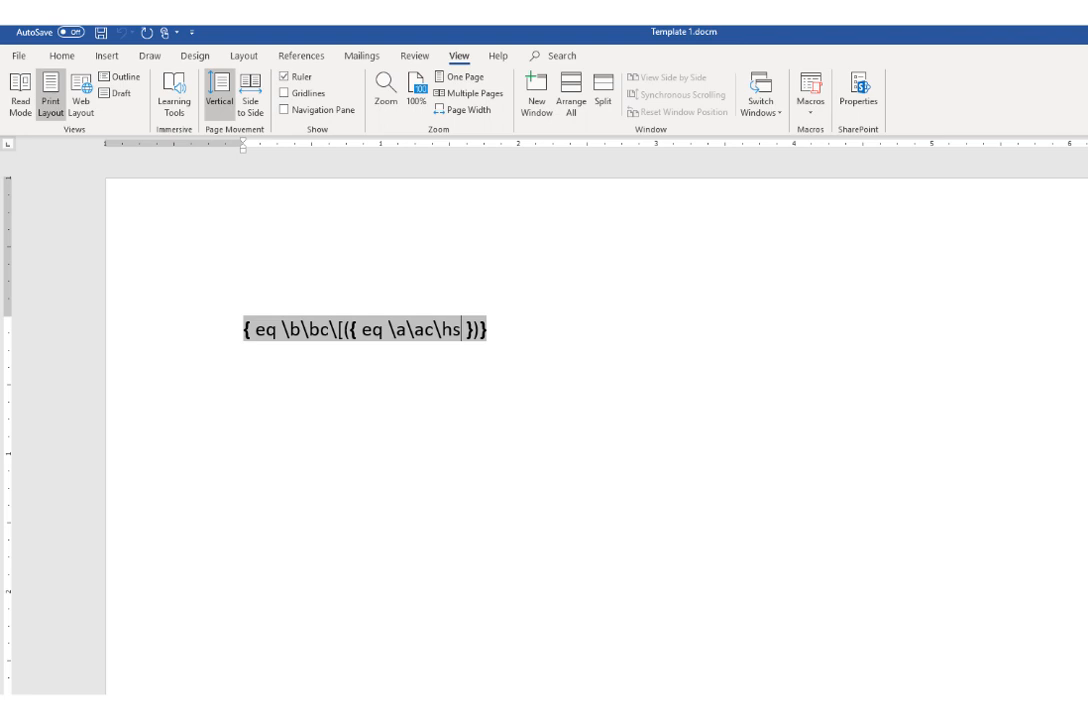
text(5)
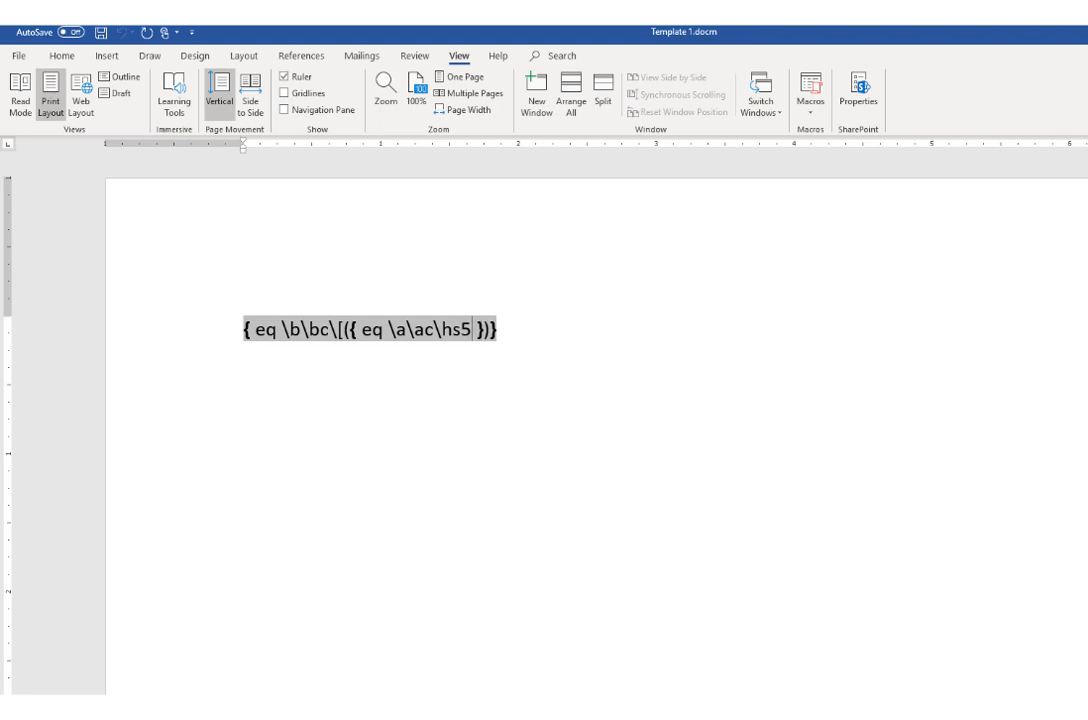
text(\)
text(vs)
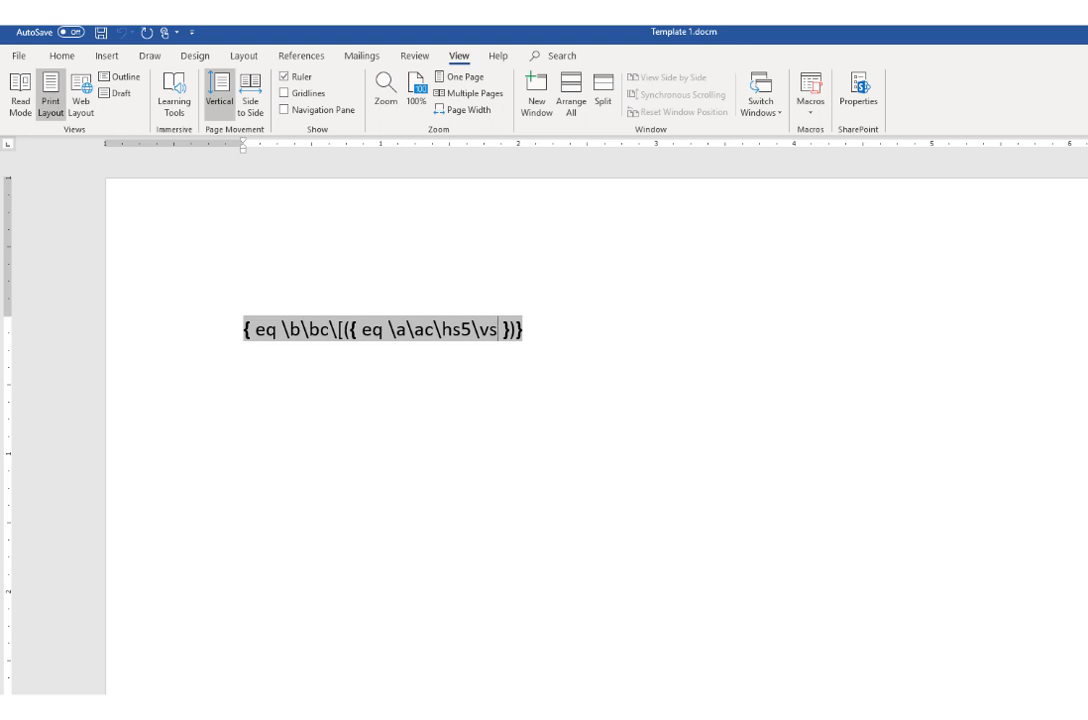
text(2)
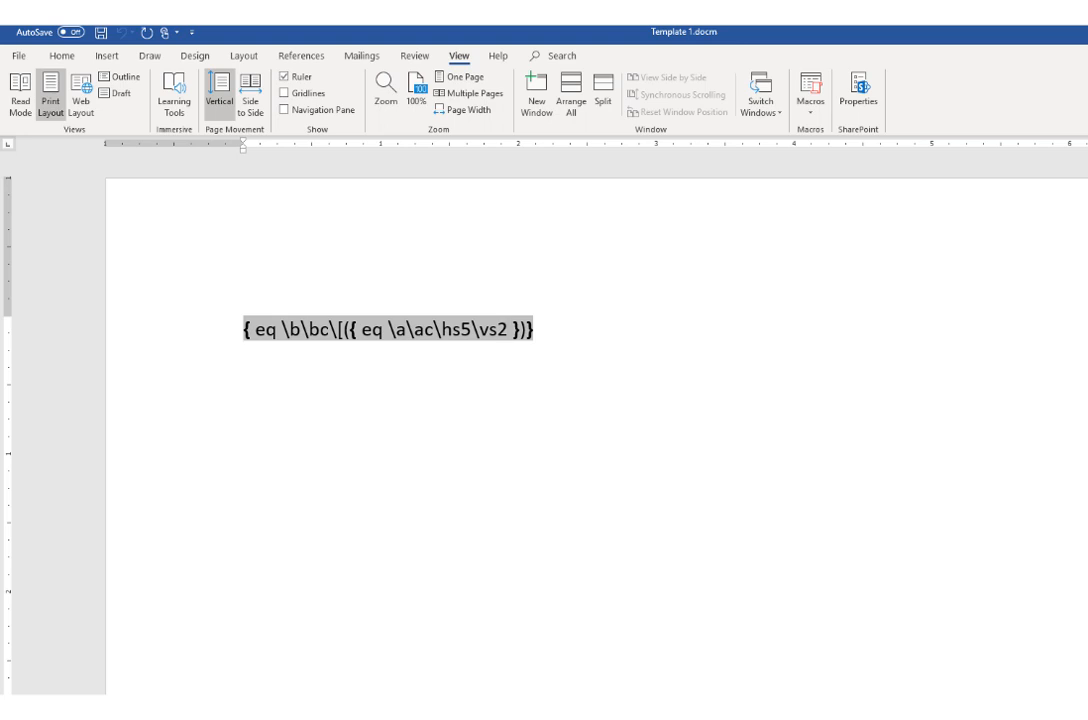
text(())
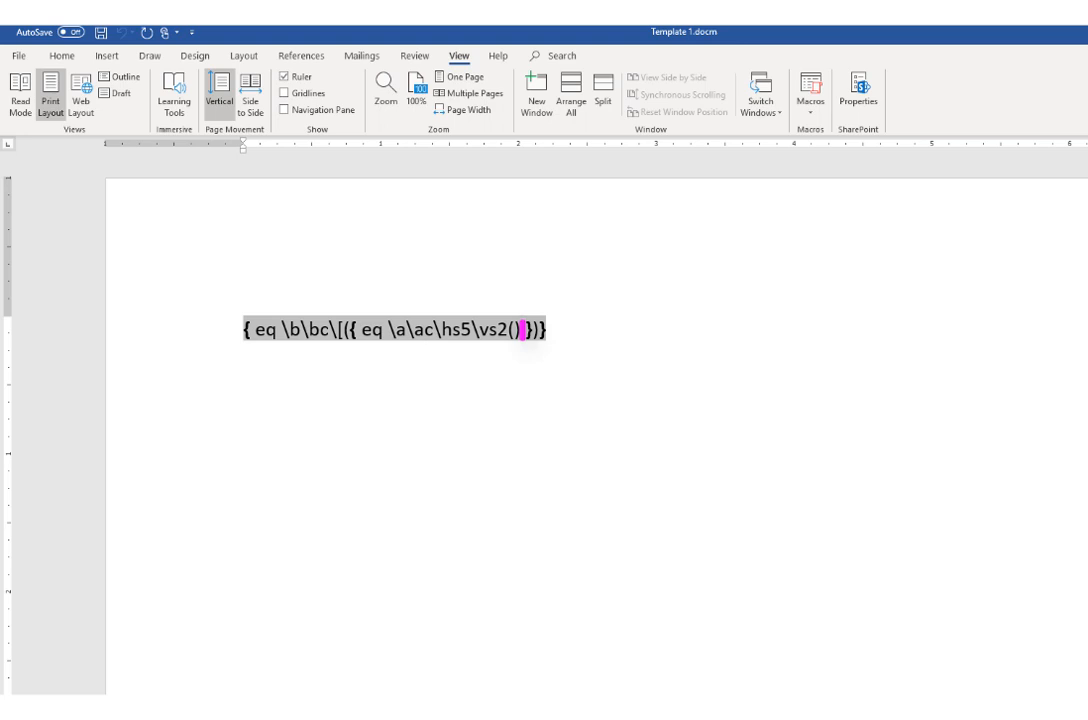
key(Delete)
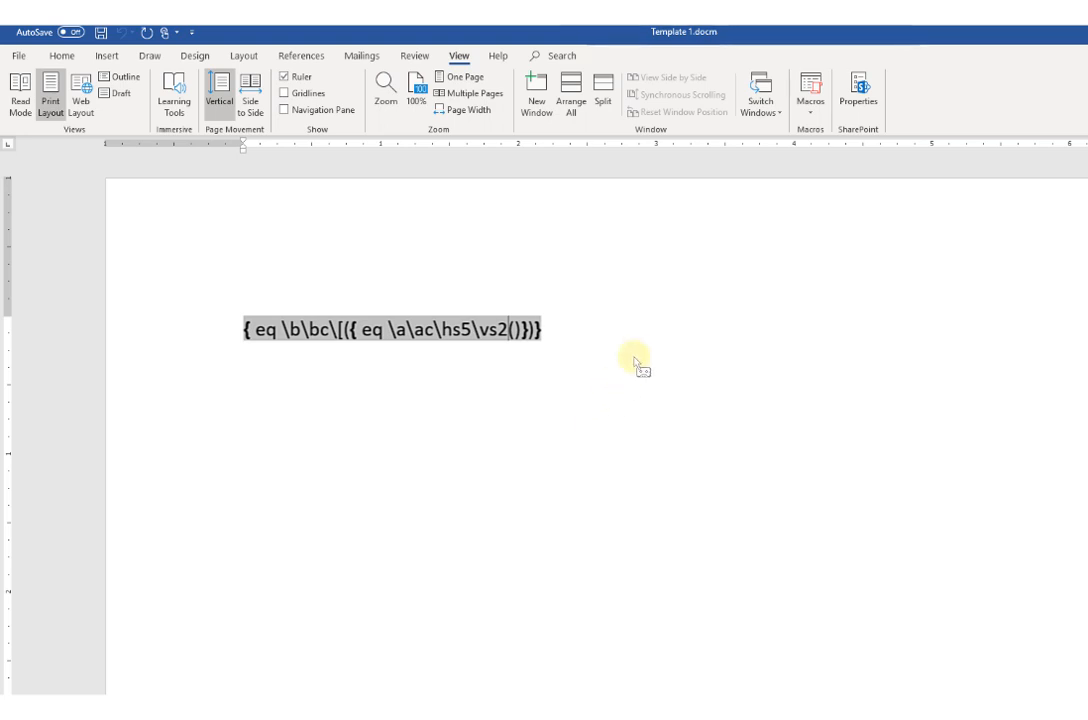
Step: Stop the macro recording and clear all content from the document
click(813, 117)
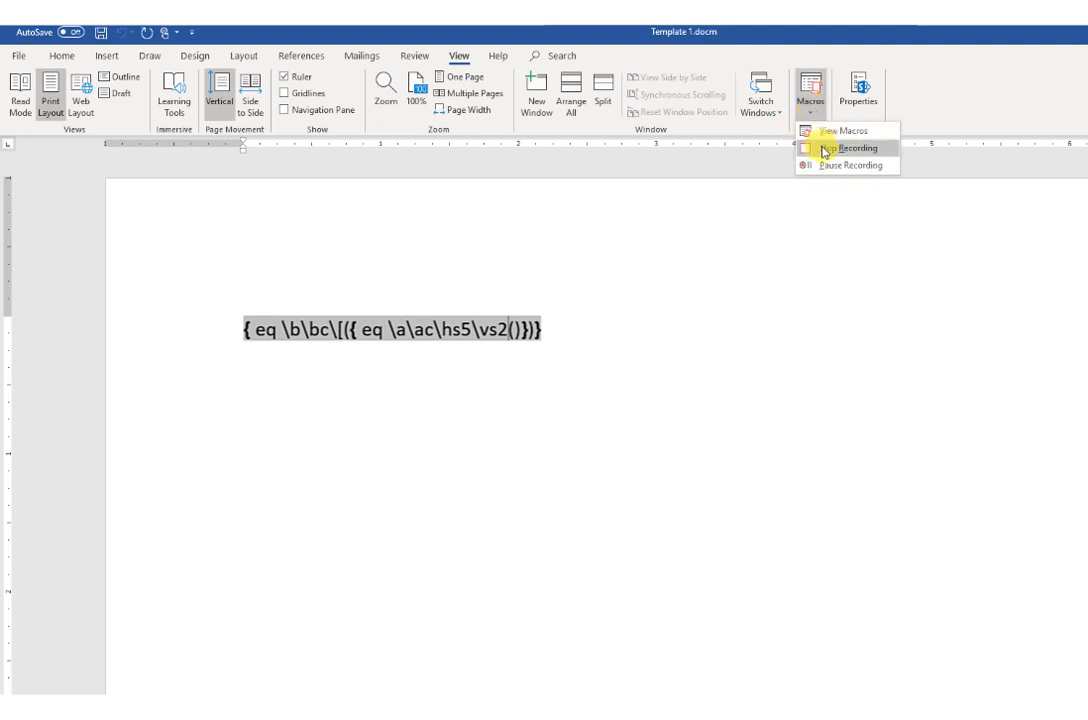
click(822, 148)
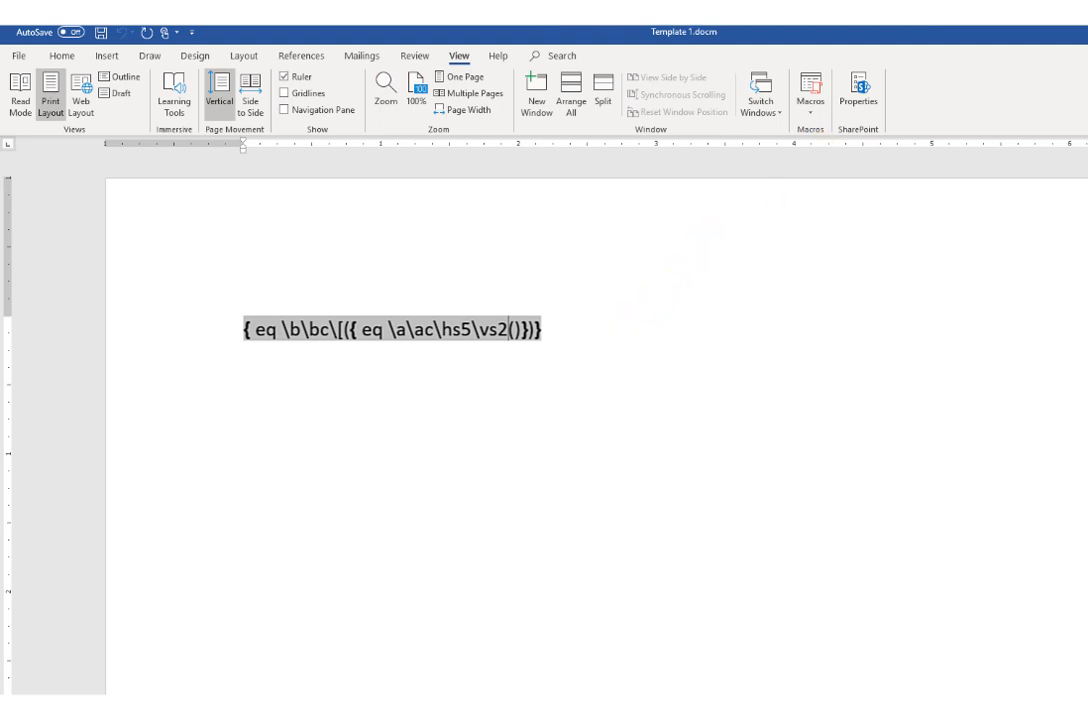
key(ctrl+a)
key(Delete)
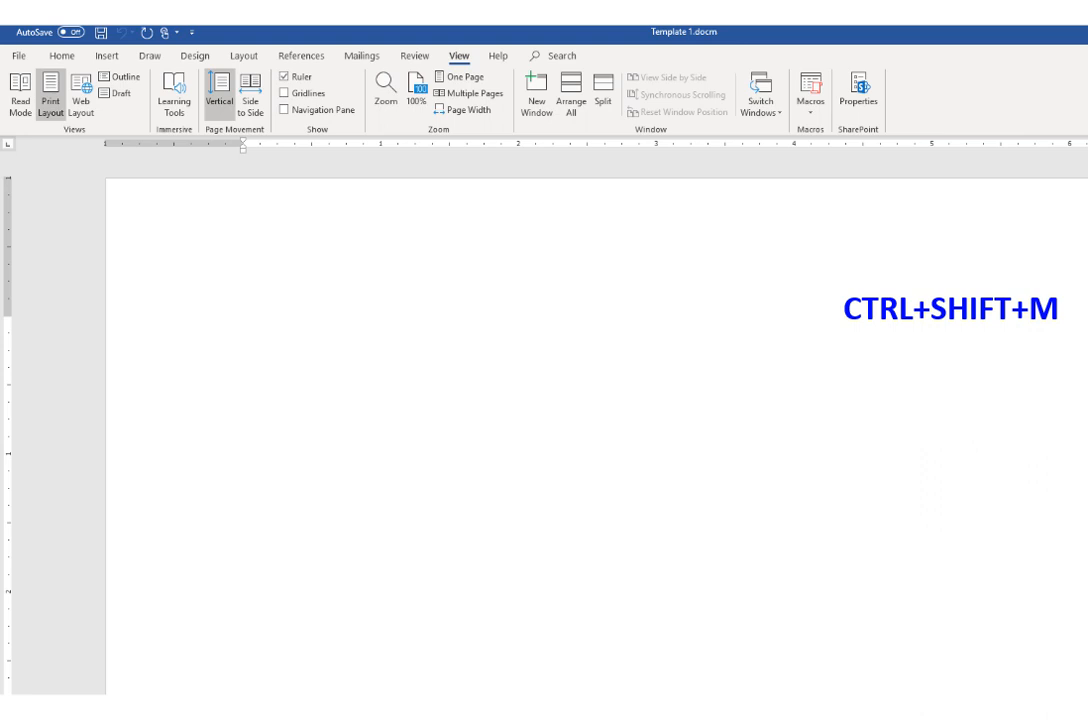
Step: Run the Matrix macro, fill the inner field's parentheses with a,b,c,d,e,f, then hide the field codes and update the field
key(ctrl+shift+m)
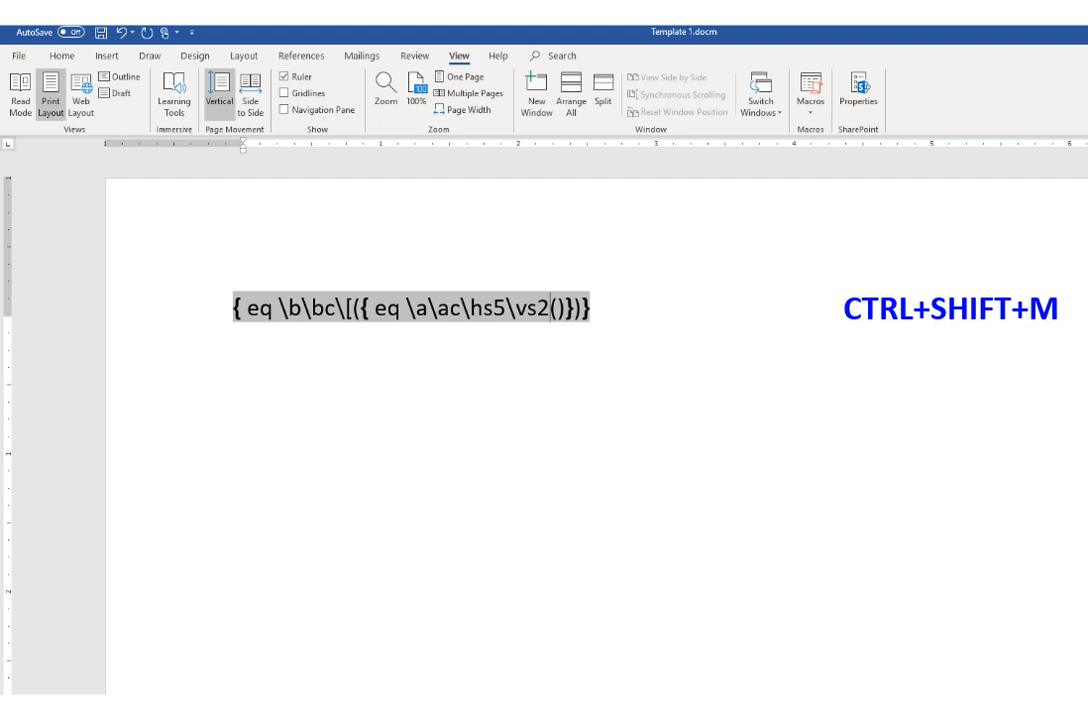
key(Right)
text(a,b,c,d)
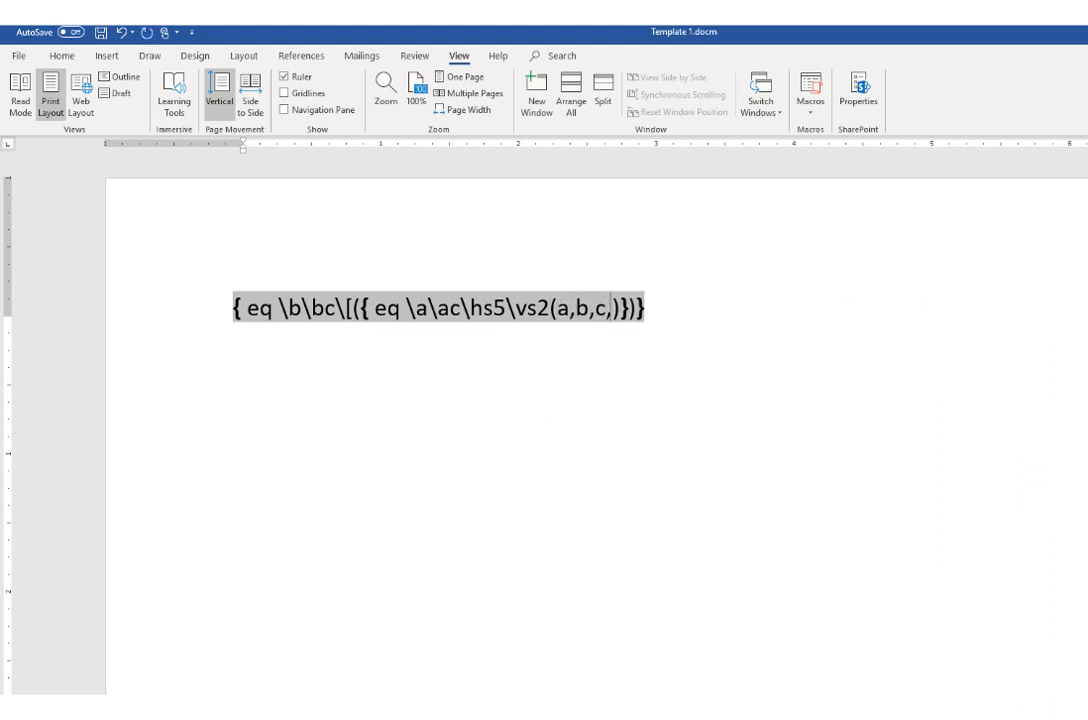
text(,e,f)
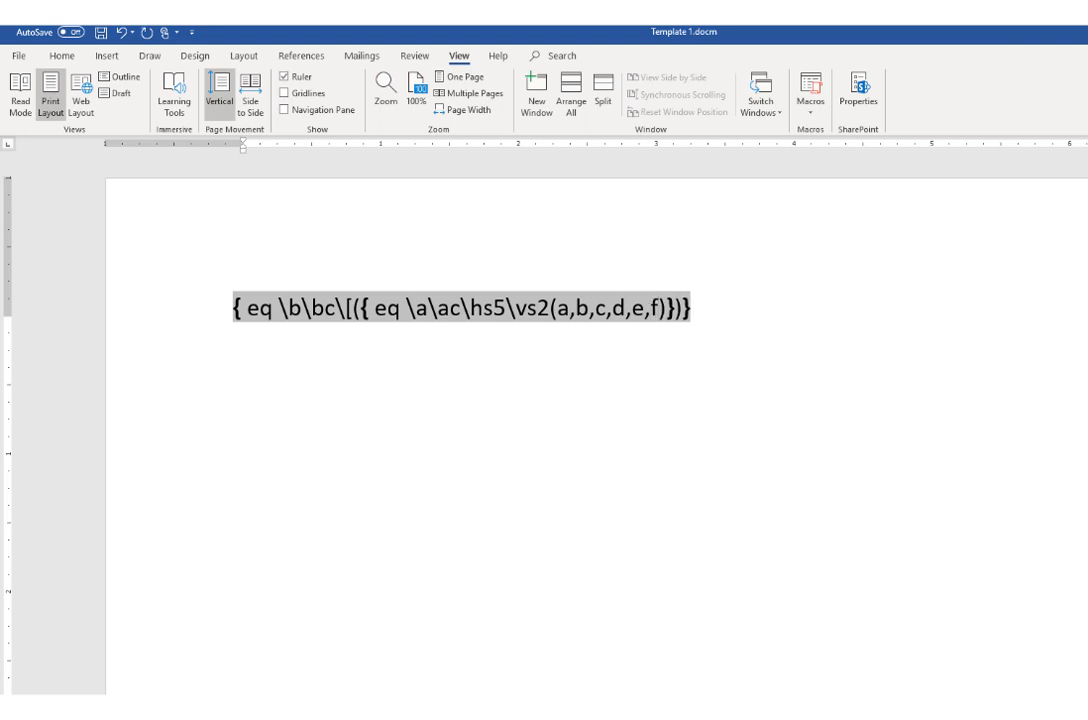
key(alt+F9)
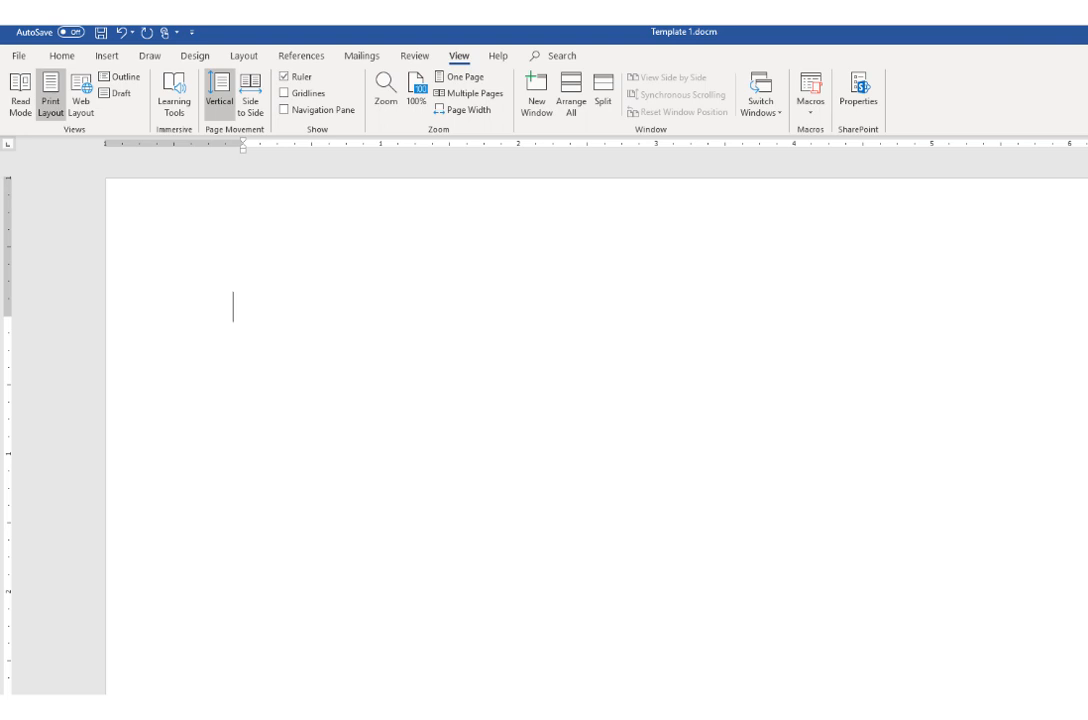
key(F9)
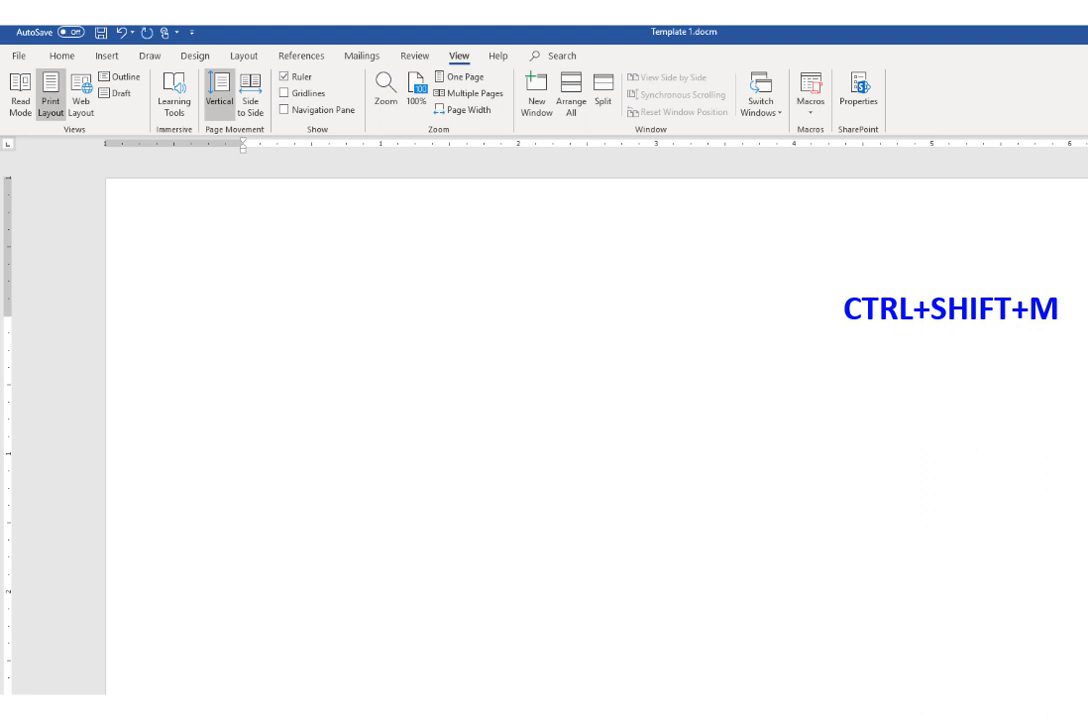
Step: Run the Matrix macro and add the three-column switch \co3 after \vs2 in the inner field code
key(ctrl+shift+m)
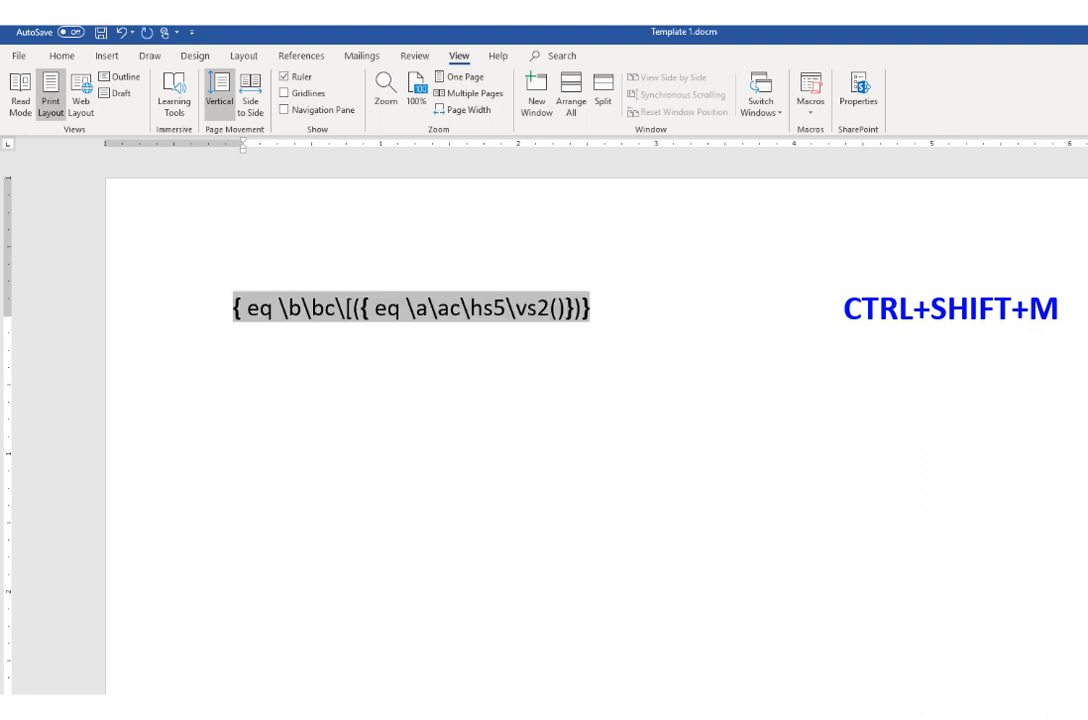
text(\)
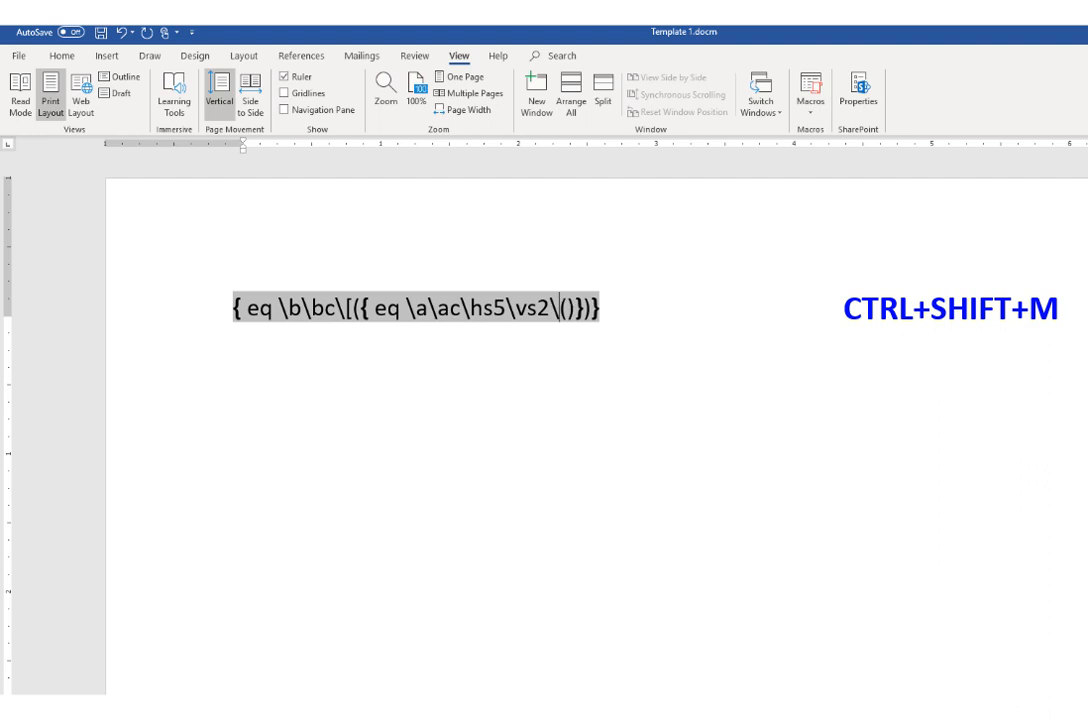
text(co)
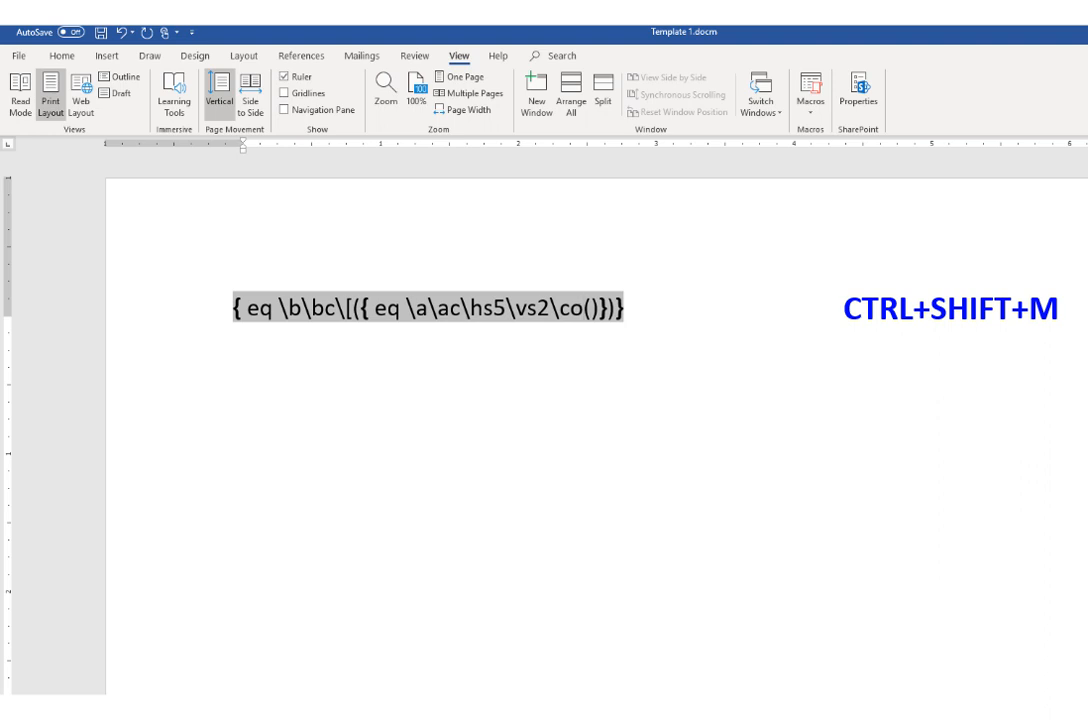
text(3)
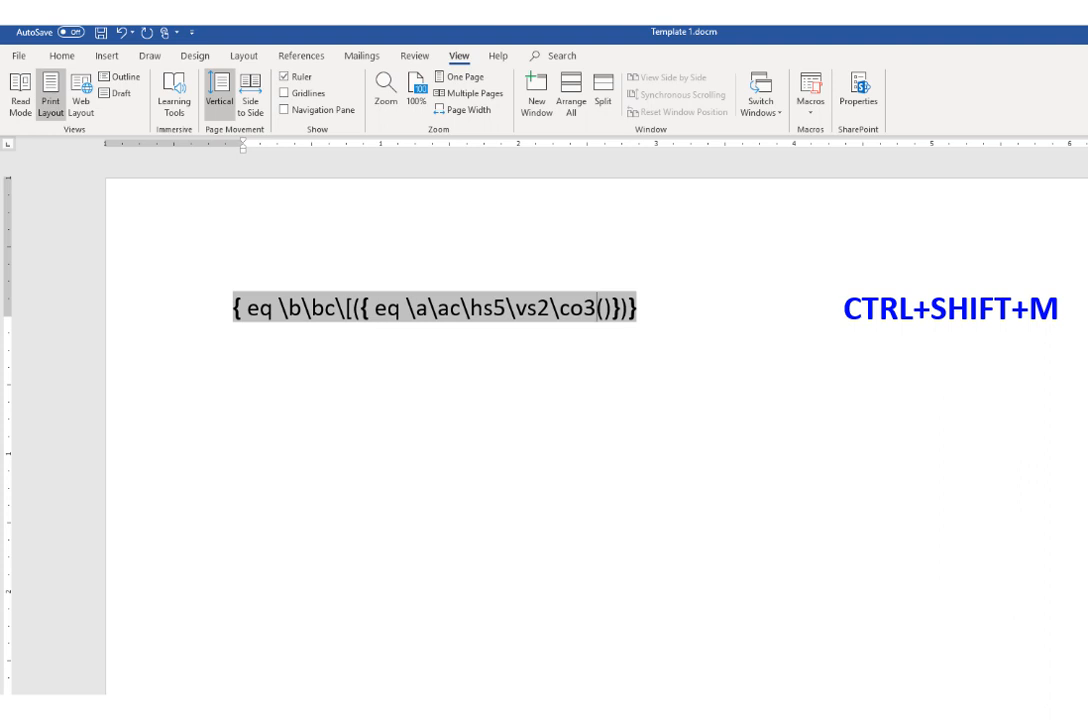
Step: Fill the inner field's parentheses with a,b,c,d,e,f after \co3, then hide the field codes and update the field
key(Right)
text(a,b,)
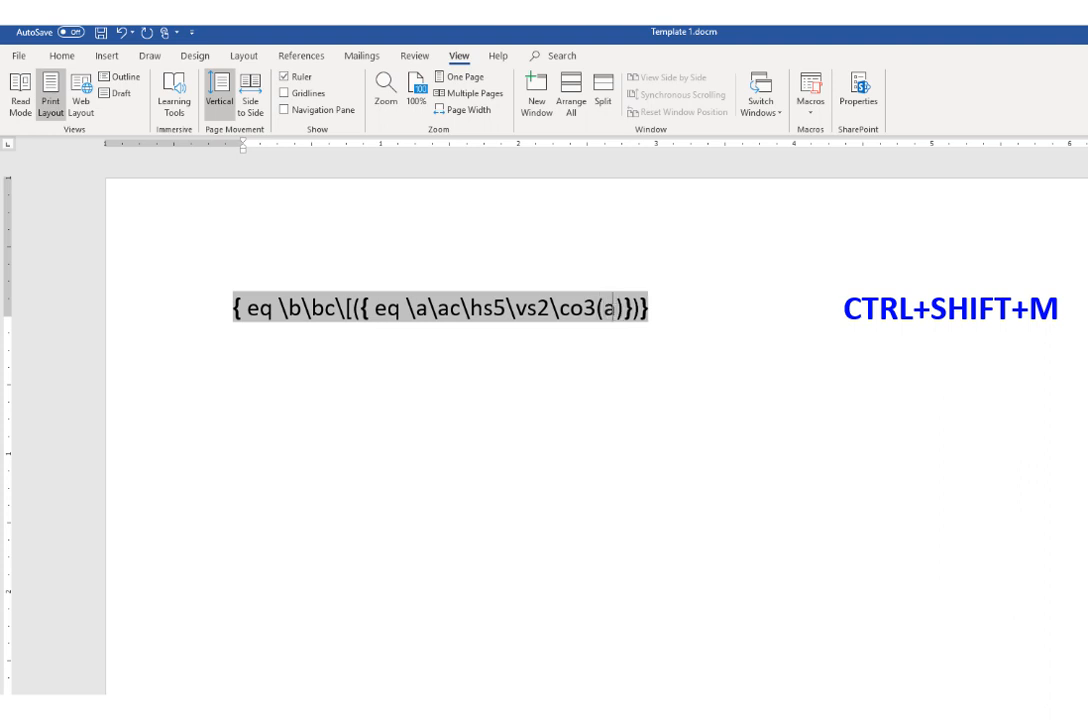
text(c,d,e,f)
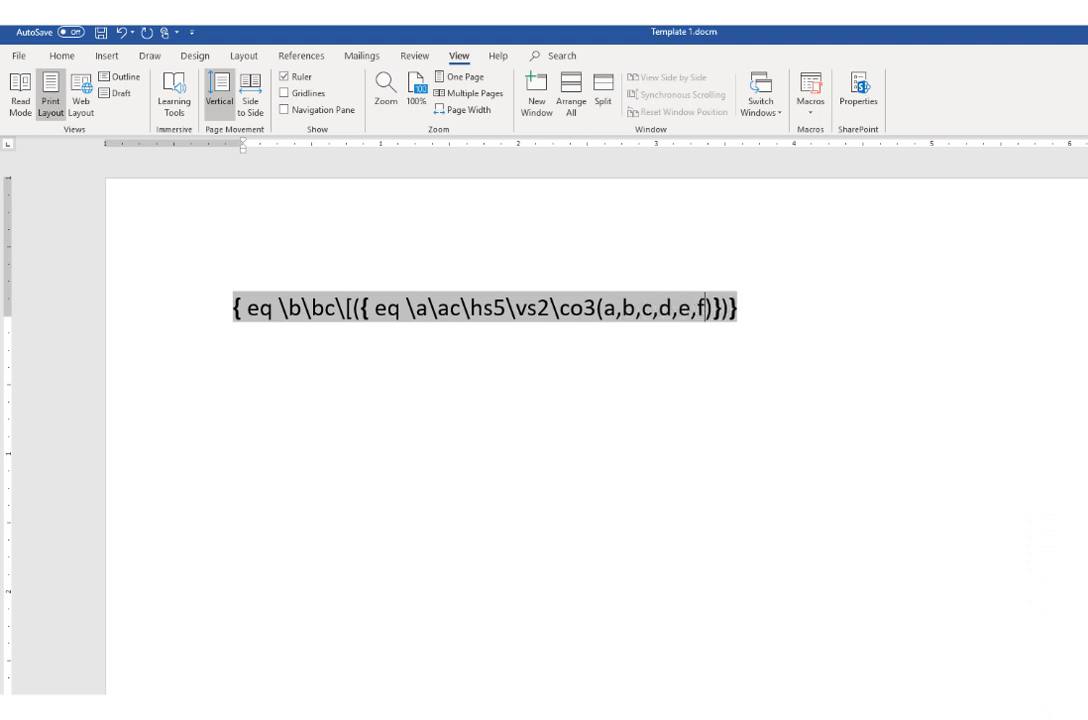
key(alt+F9)
key(F9)
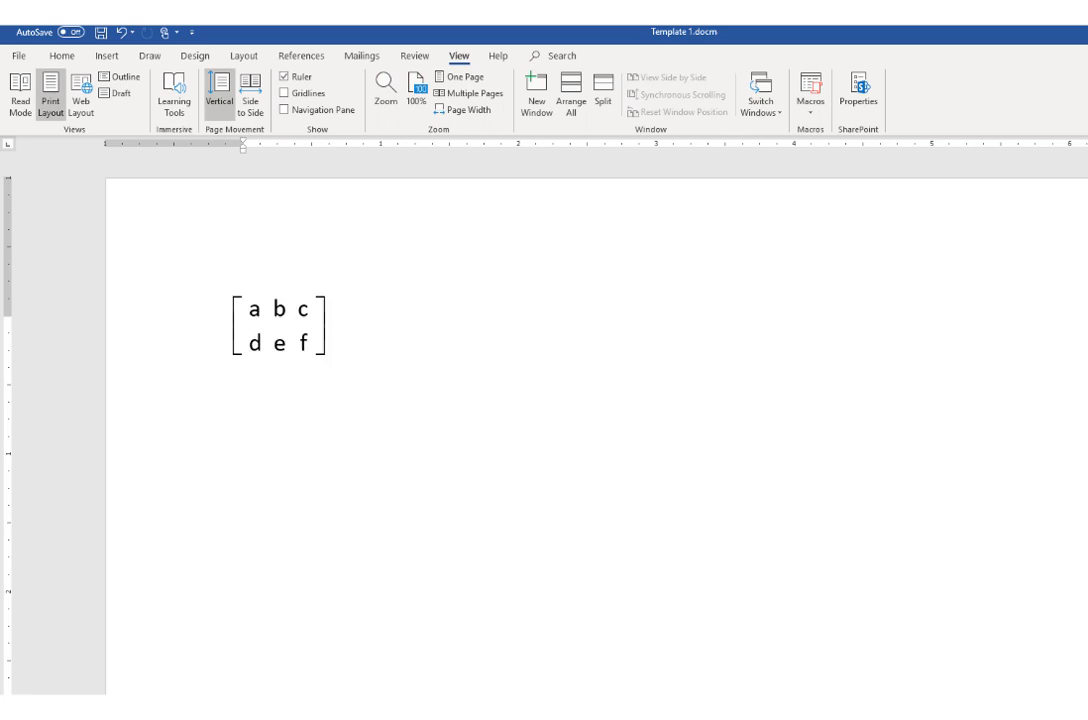